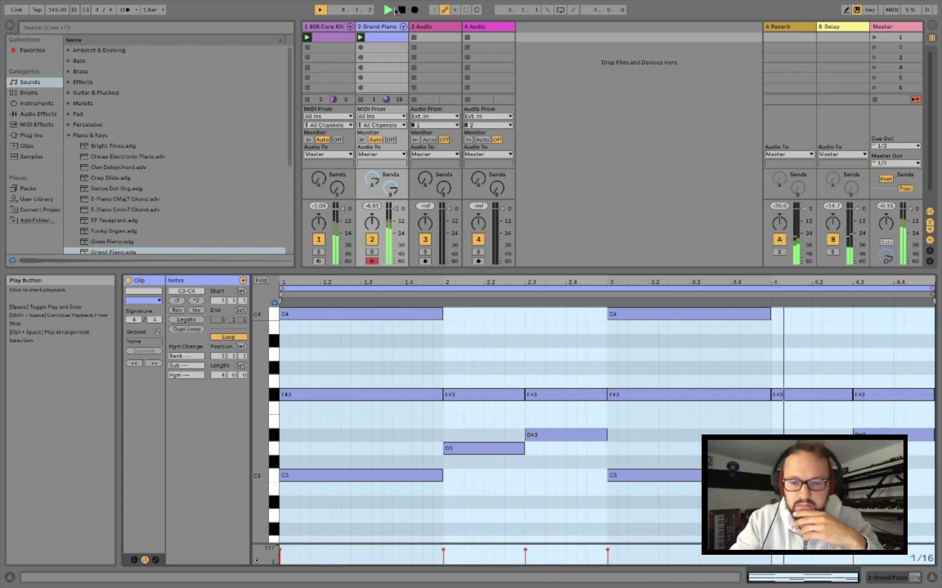
- Stop playback and insert a new MIDI track after the Grand Piano track
left_click(402, 11)
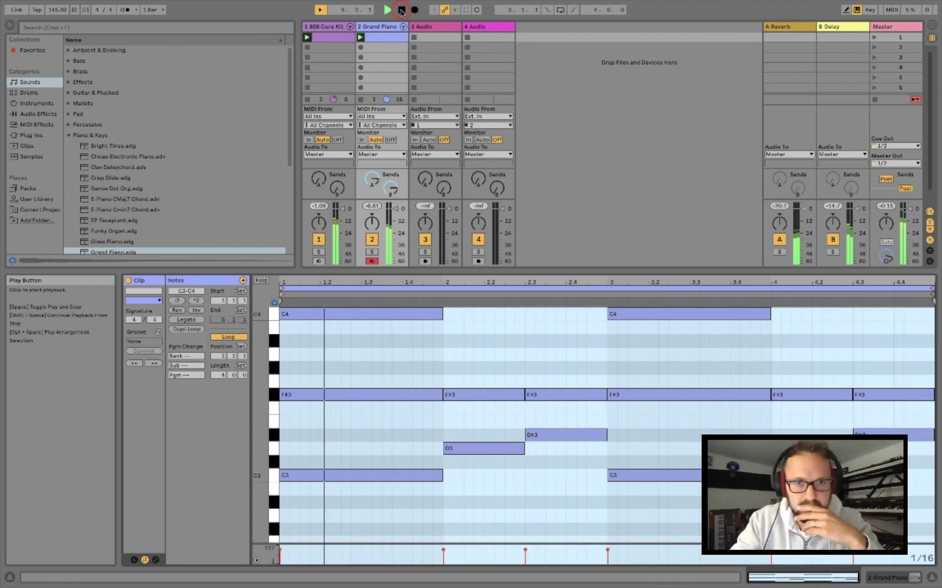
left_click(401, 11)
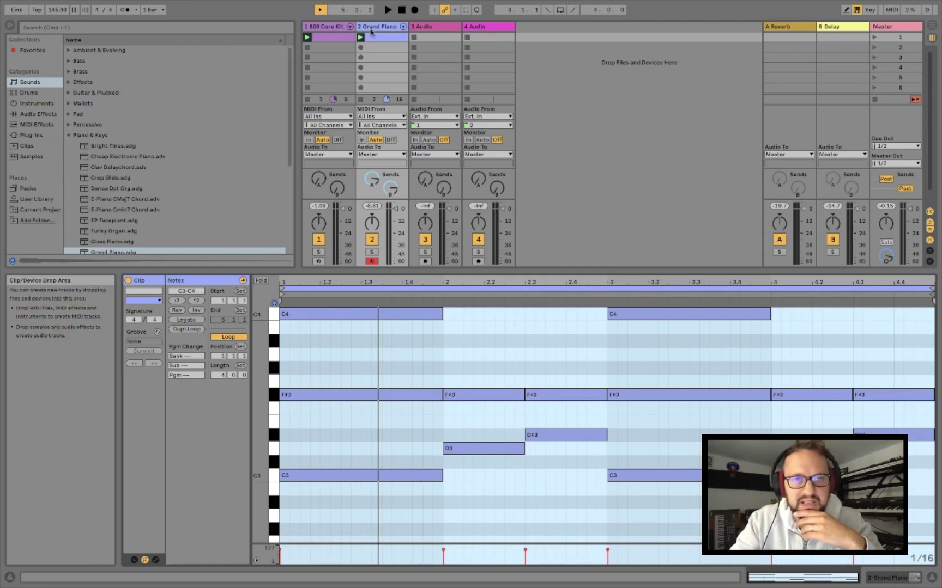
left_click(111, 6)
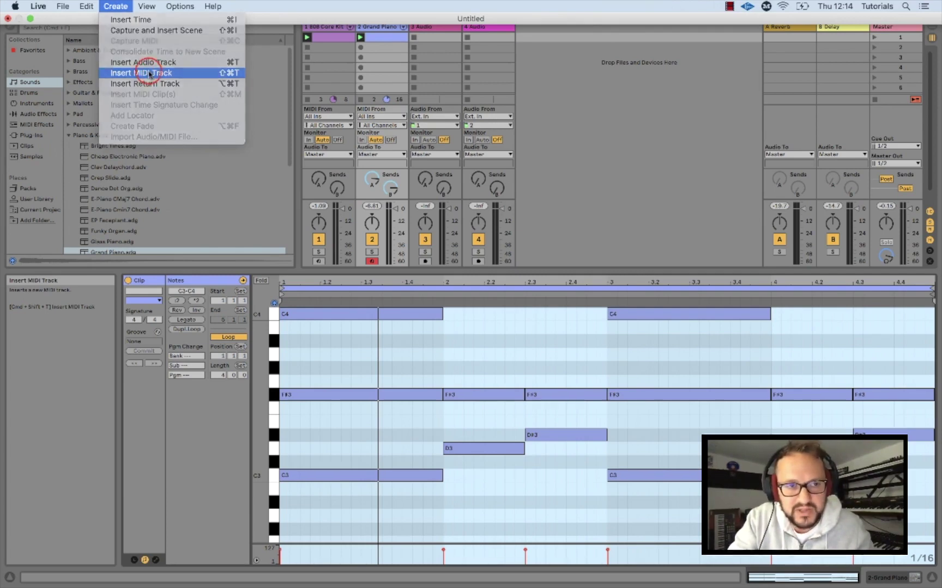
left_click(150, 73)
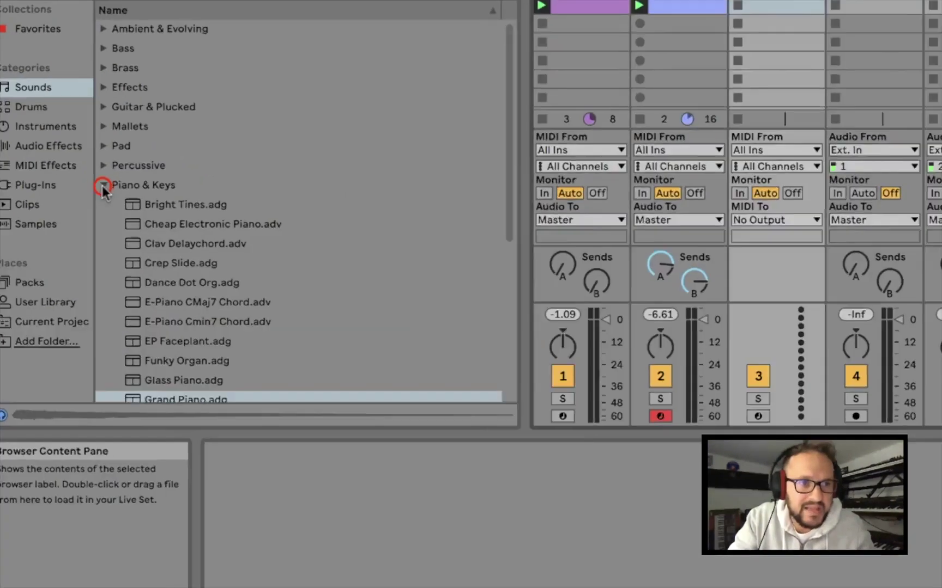
- Load the Hip-Hop Sub Bass.adg preset from the Bass sounds onto the new MIDI track
left_click(68, 135)
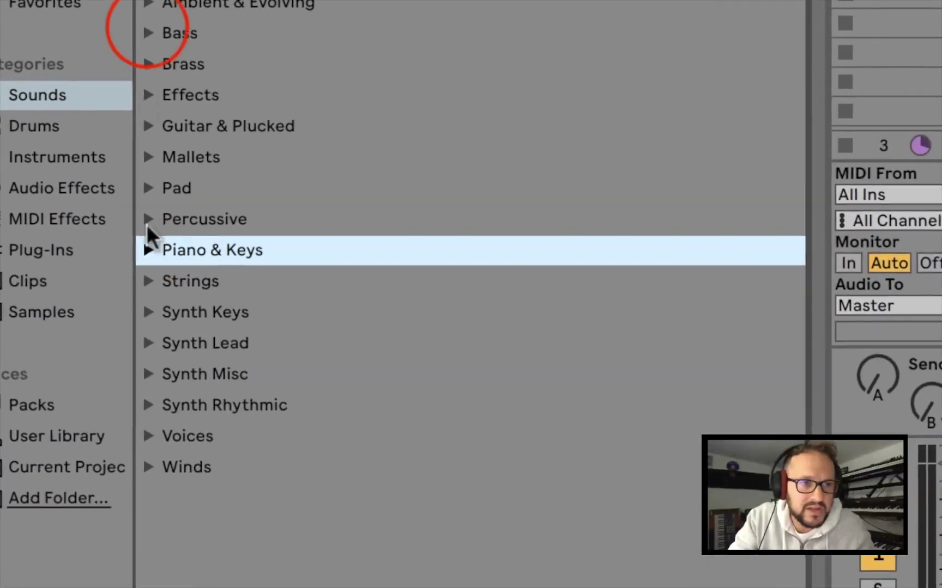
left_click(147, 27)
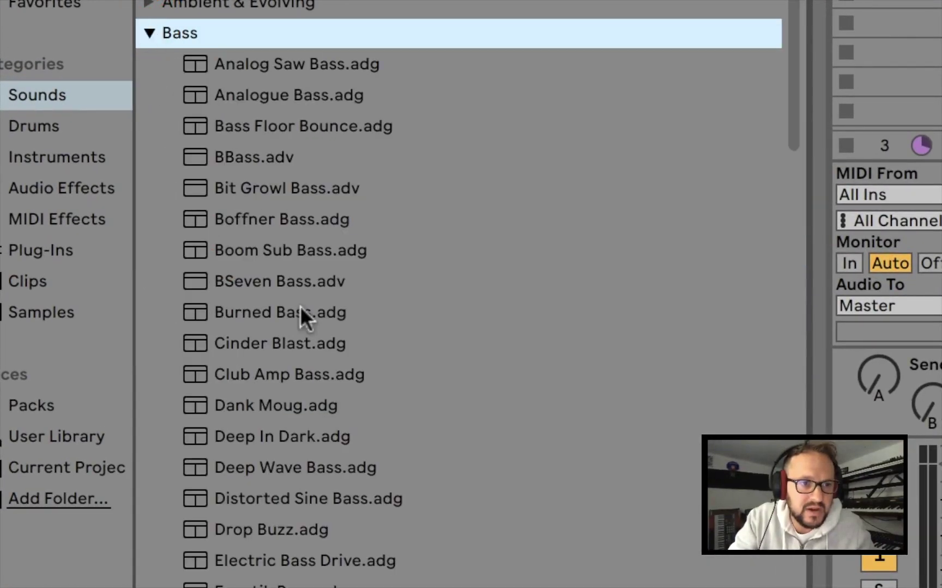
scroll(300, 306, "down", 3)
scroll(287, 365, "down", 5)
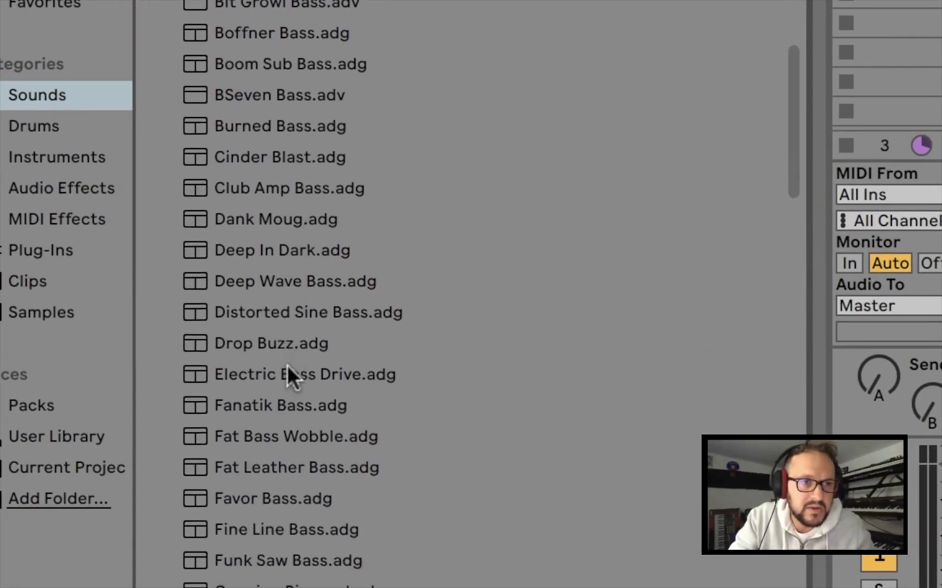
scroll(287, 365, "down", 10)
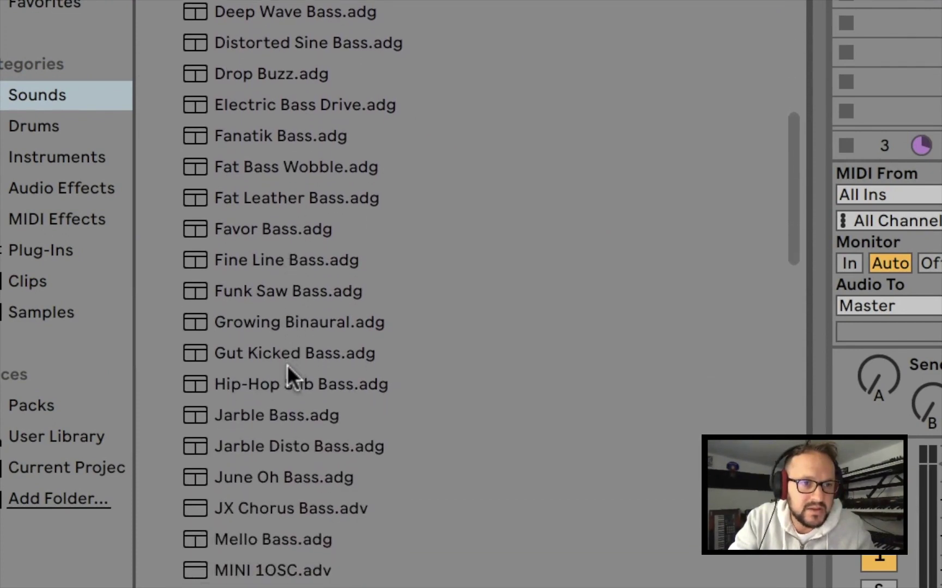
scroll(286, 365, "down", 12)
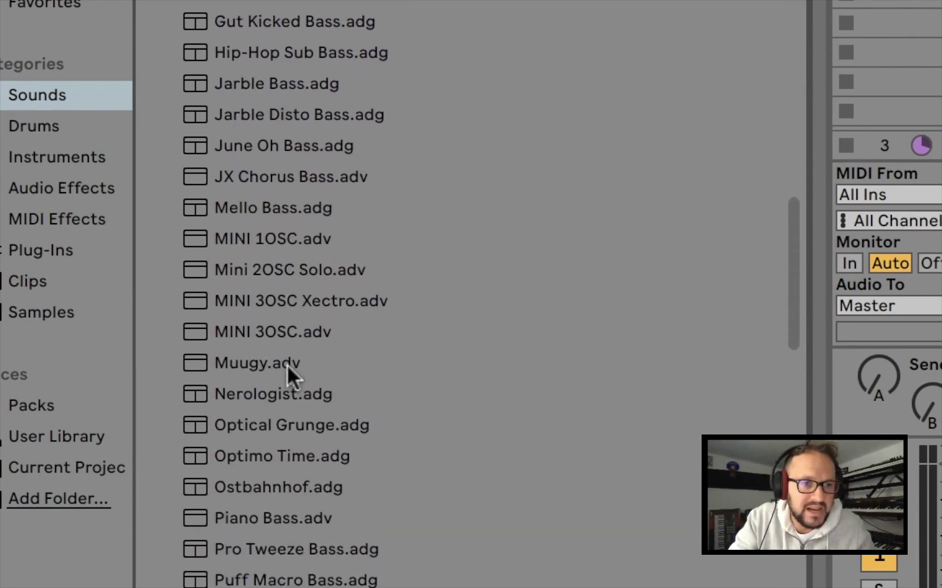
scroll(286, 365, "down", 5)
scroll(286, 365, "up", 20)
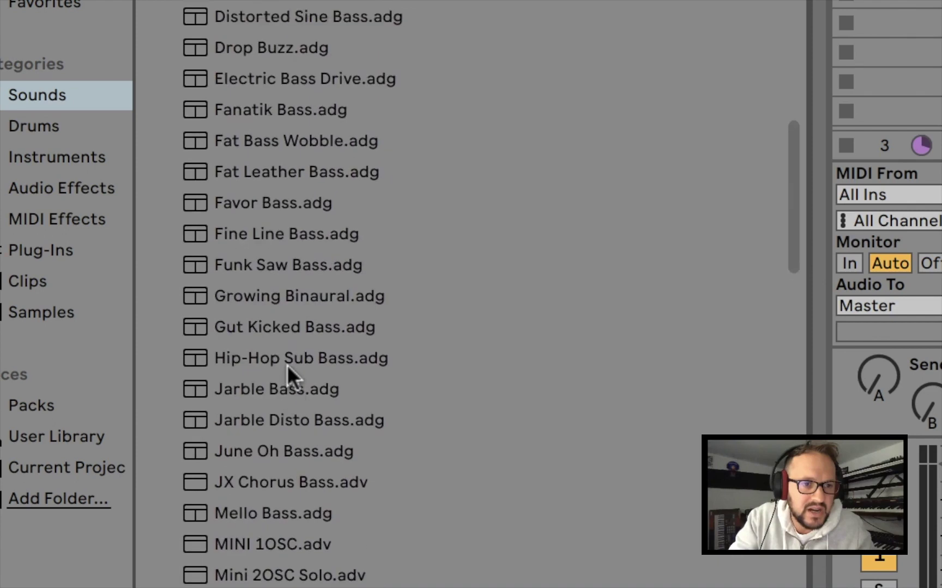
scroll(287, 365, "up", 3)
left_click(232, 485)
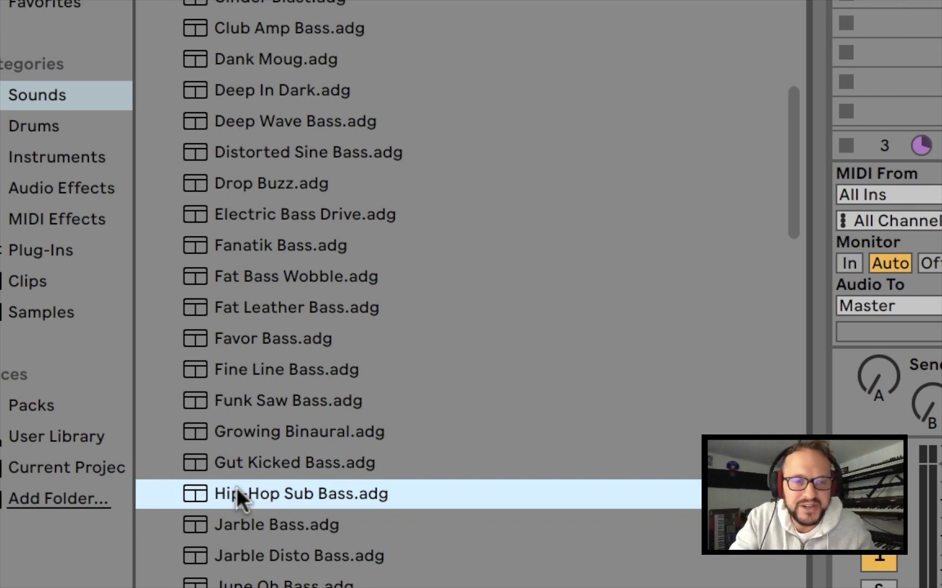
double_click(236, 489)
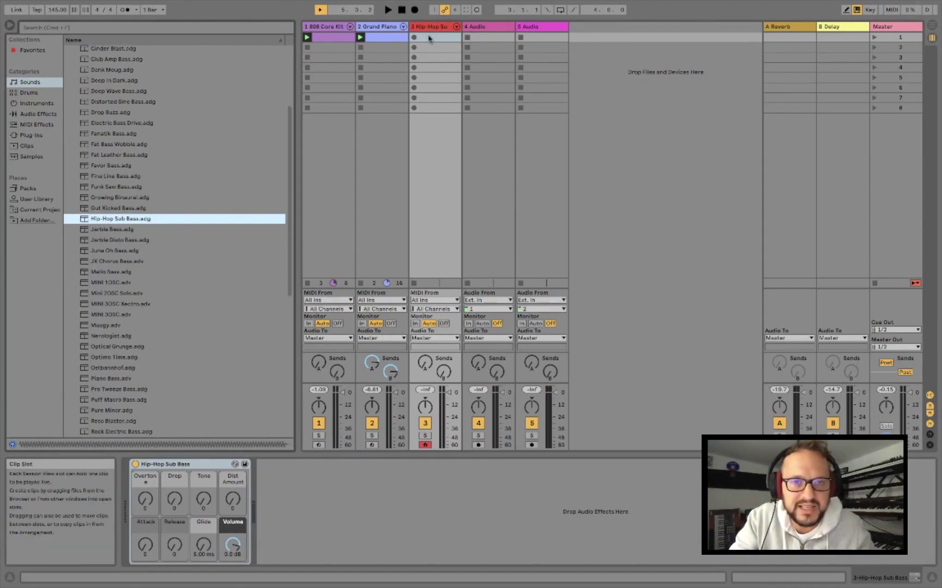
- Copy the Grand Piano clip into the first slot of the Hip-Hop Sub Bass track and launch it
left_click(385, 40)
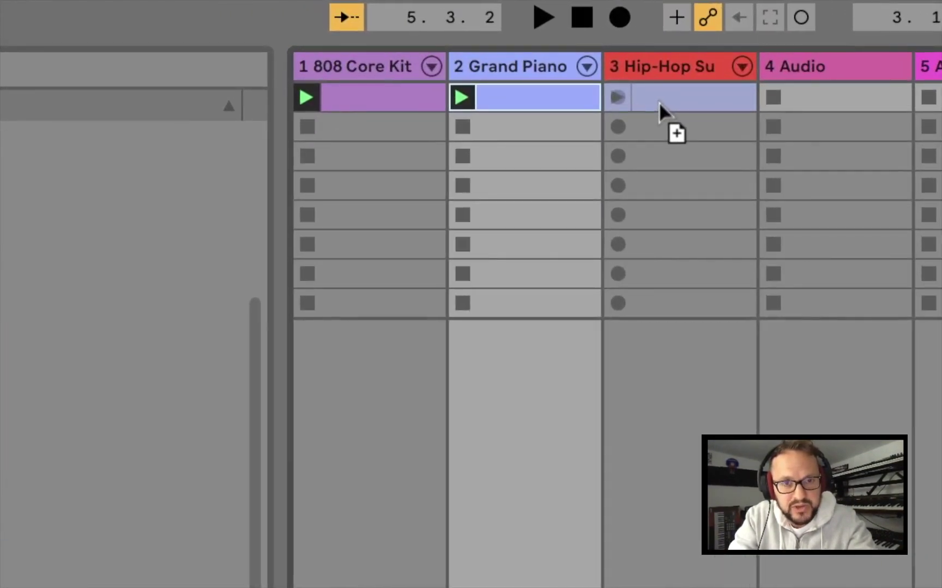
left_click_drag(660, 102, 657, 101)
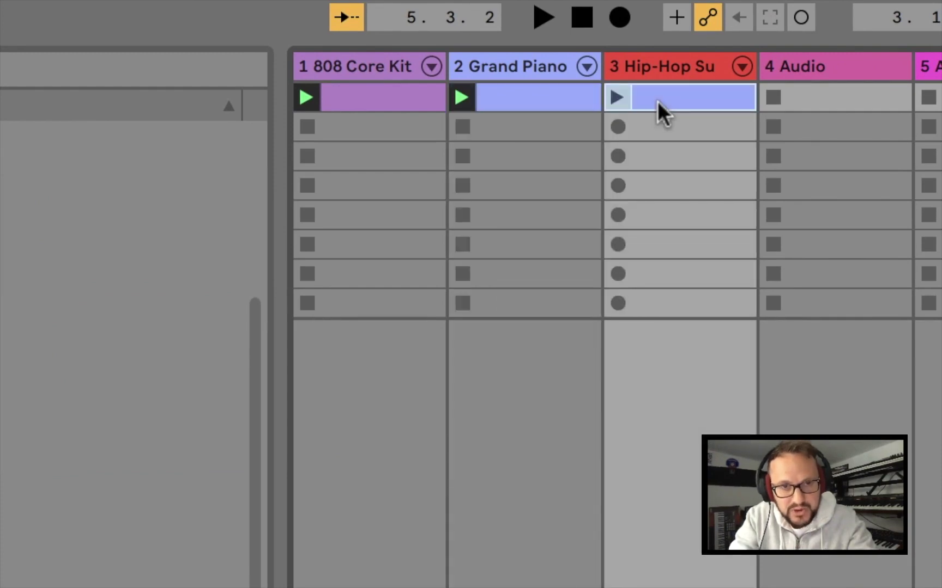
left_click(613, 96)
left_click(613, 95)
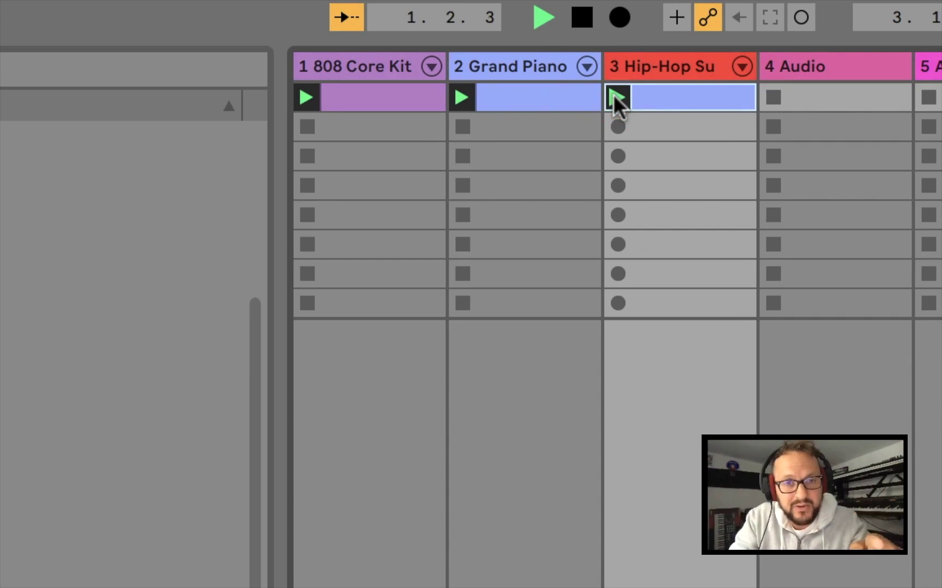
- Open the copied clip's notes for editing and solo the Hip-Hop Sub Bass track
left_click(671, 104)
left_click(671, 104)
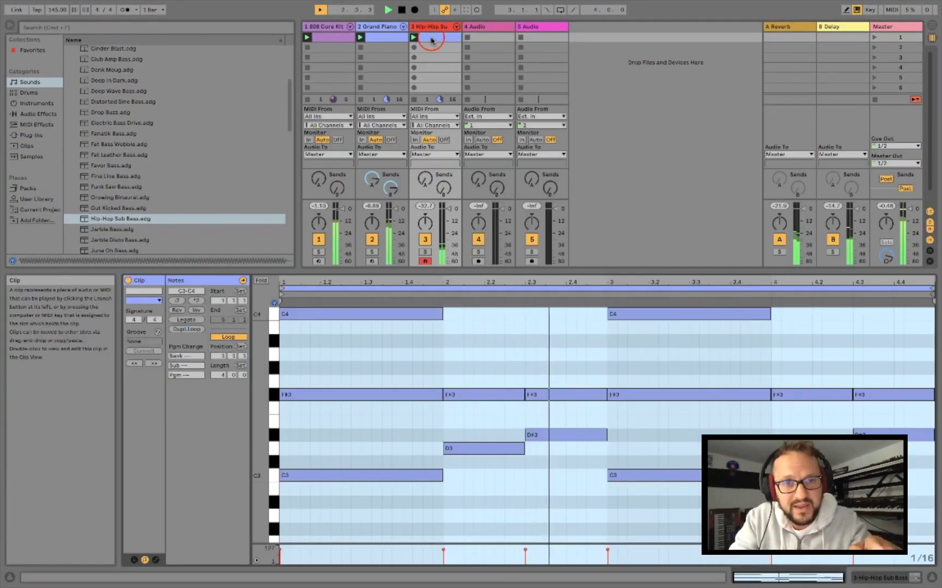
left_click(425, 252)
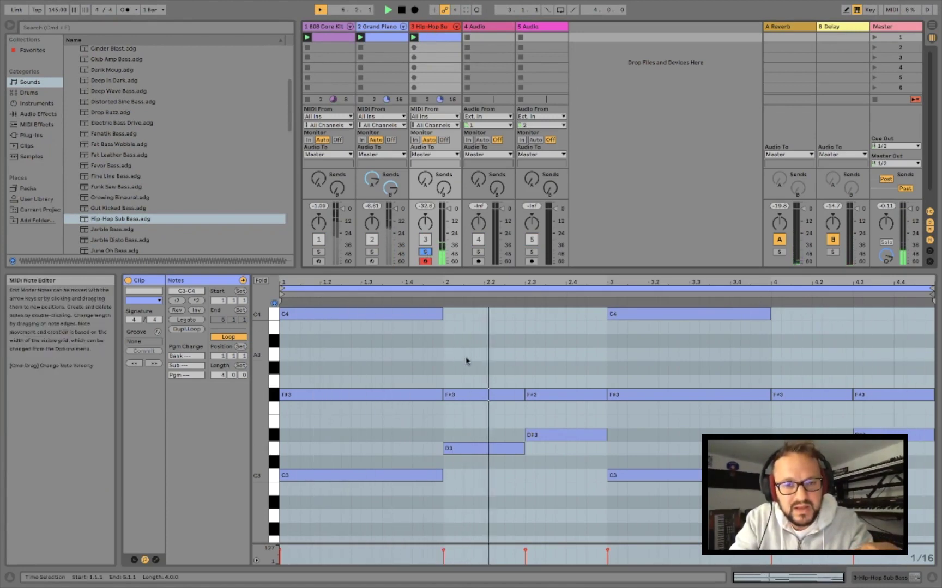
- Select all notes in the bass clip and transpose them by octaves down to the range C0 to C1
left_click(496, 417)
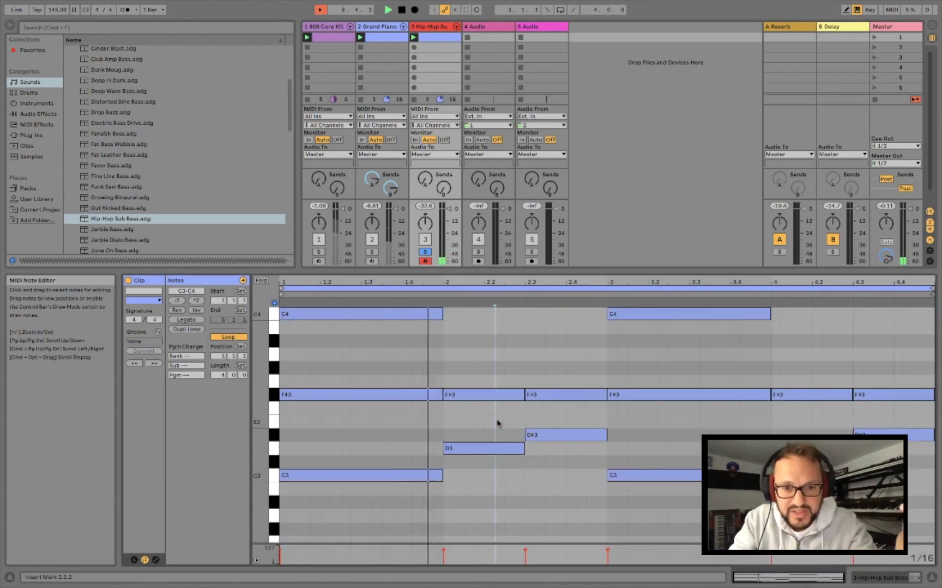
left_click(497, 423)
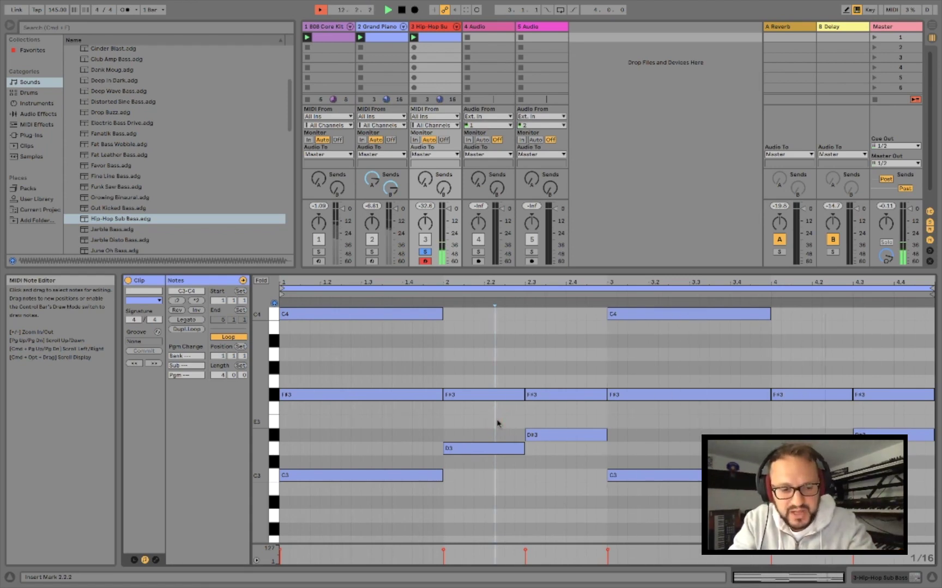
left_click(480, 422)
left_click(480, 423)
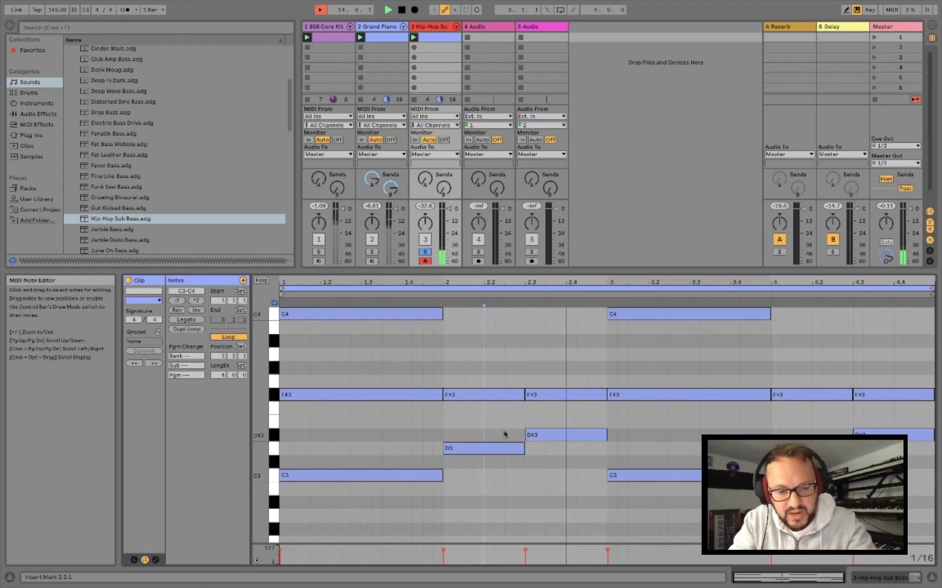
key("super+a")
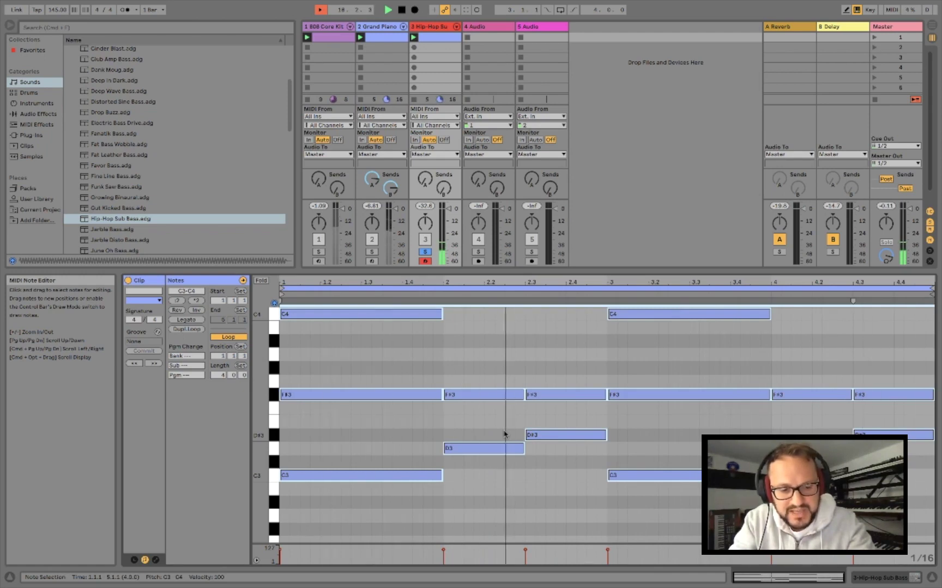
left_click(96, 5)
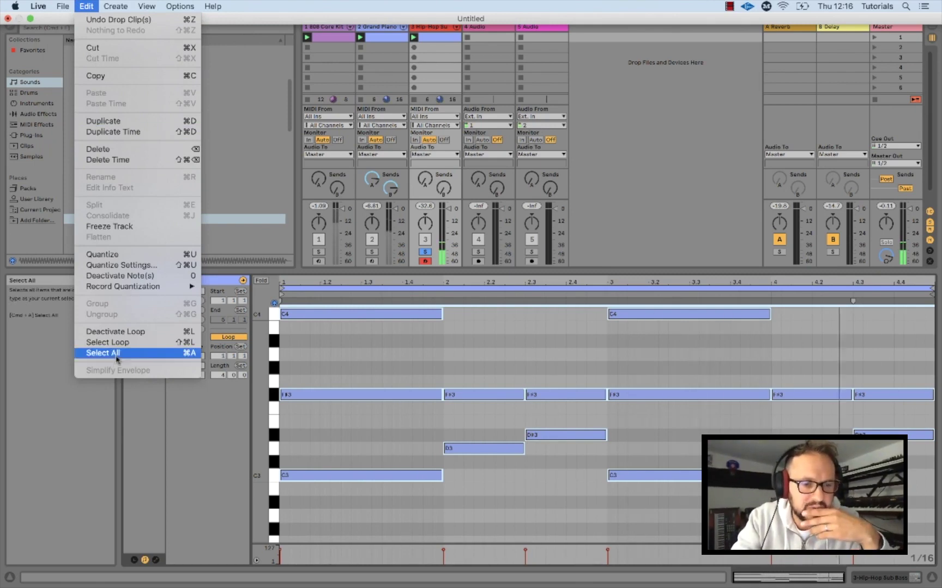
mouse_move(67, 3)
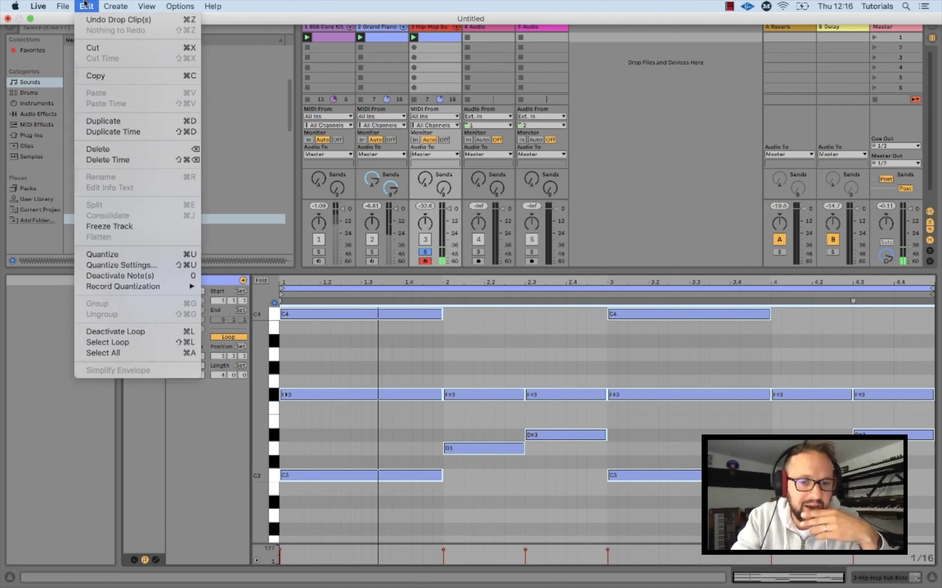
left_click(537, 498)
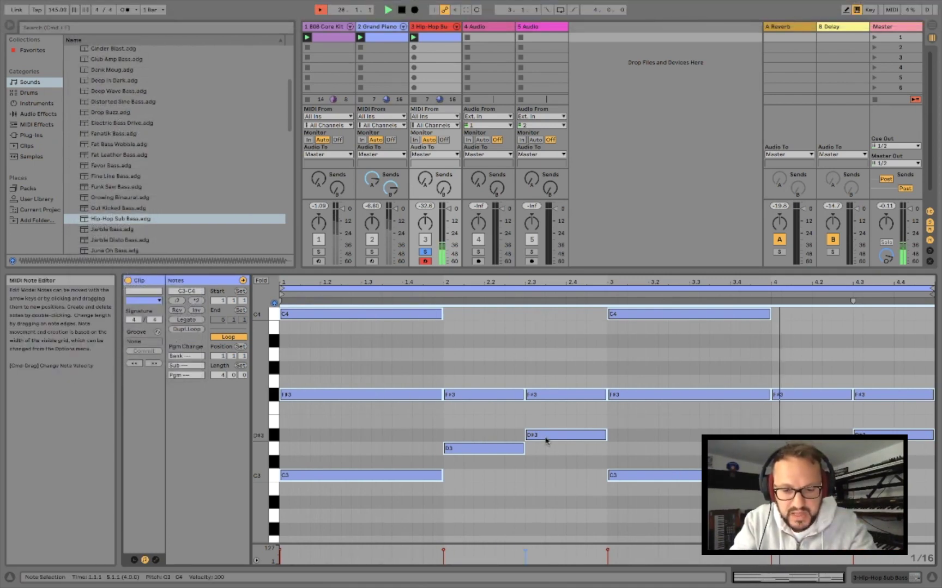
key("shift+Up")
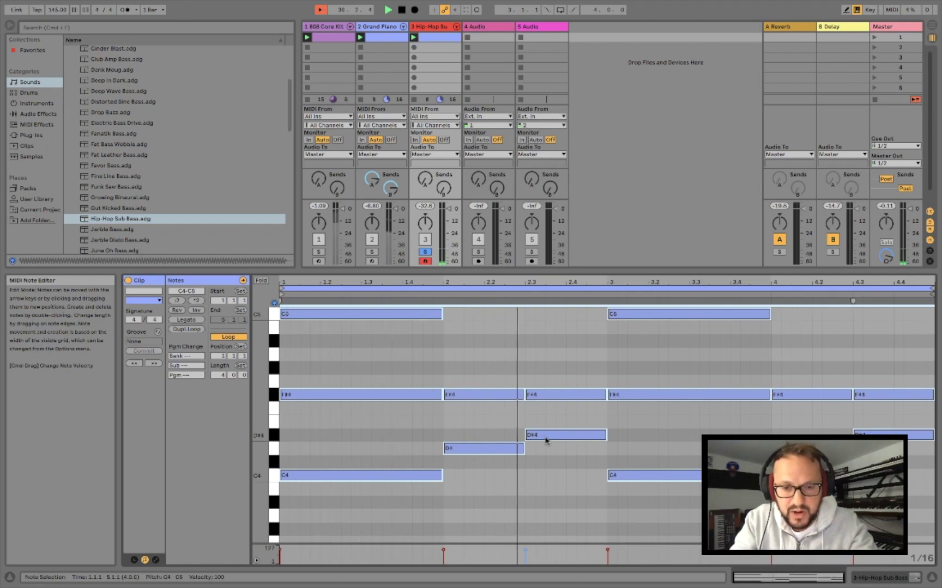
key("shift+Down")
key("shift+Down")
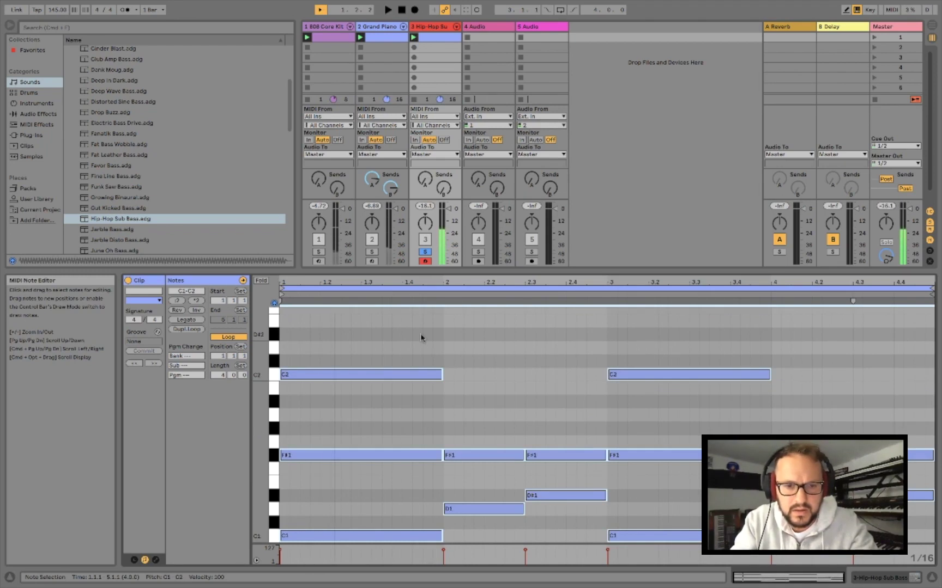
key("shift+Down")
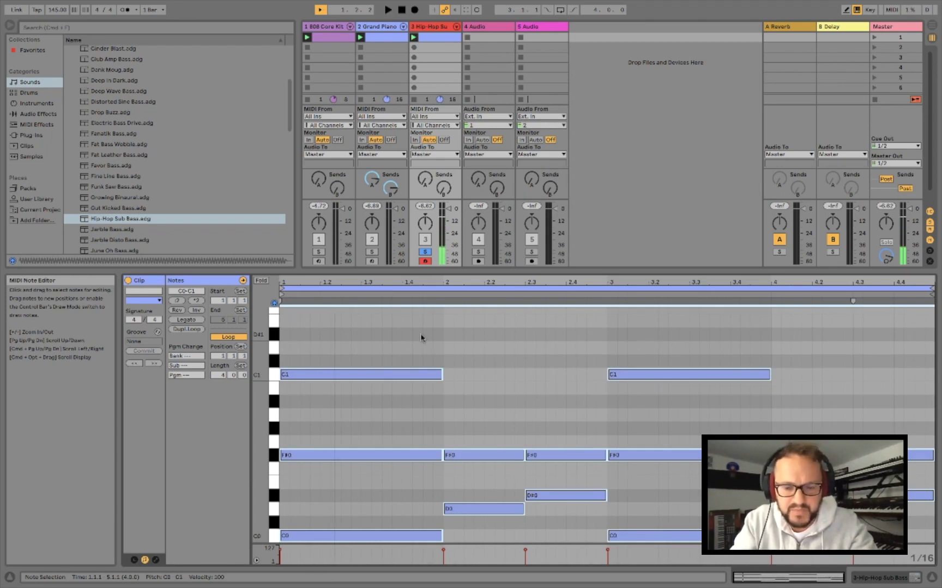
- Play back the transposed bass clip to hear it, and stop playback
key("space")
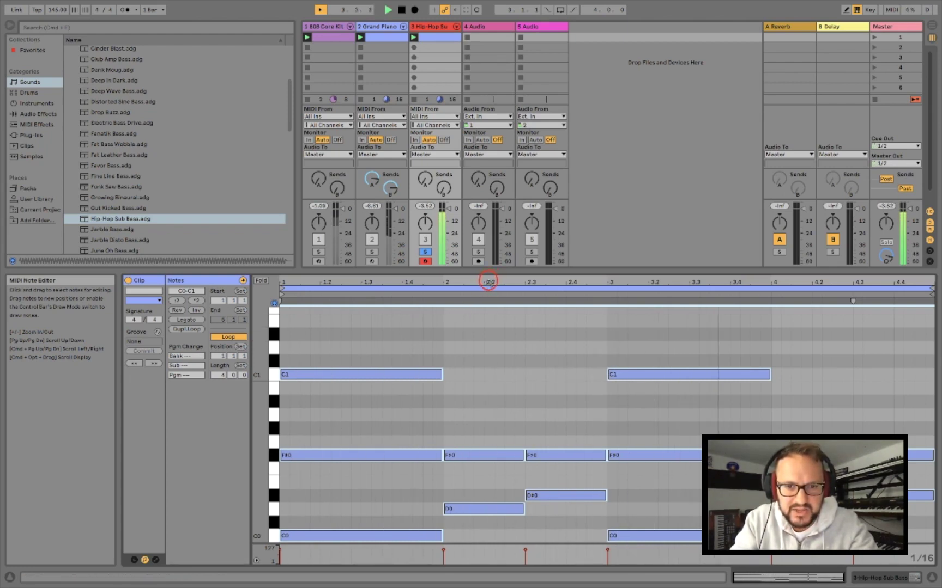
left_click(439, 406)
key("space")
- Delete all the C1 and F#0 notes from the bass clip, keeping only the lowest note of each chord
left_click_drag(354, 336, 897, 476)
left_click(361, 341)
left_click(318, 339)
left_click_drag(431, 429, 908, 469)
key("Delete")
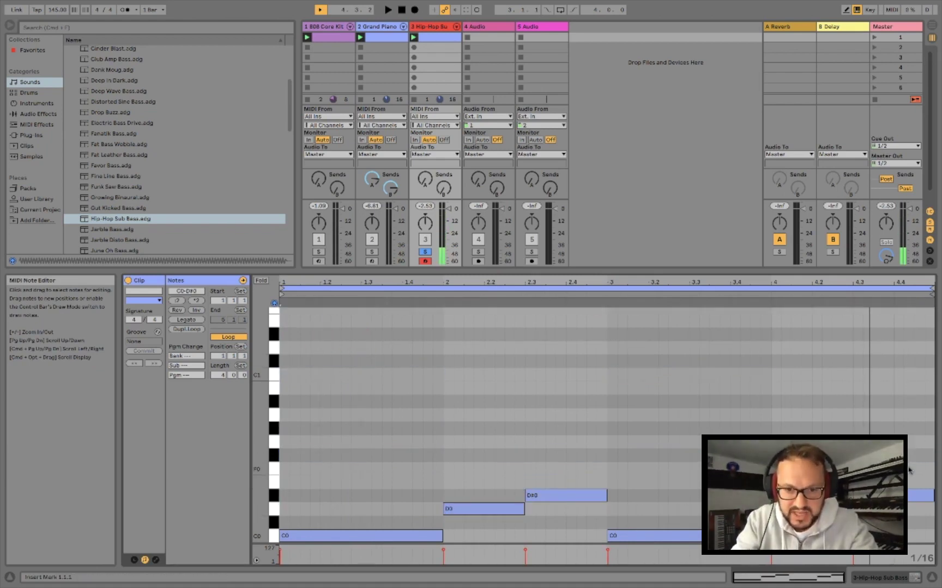
- Audition the single-note bass line and transpose all its notes up one octave to C1–D#1
key("space")
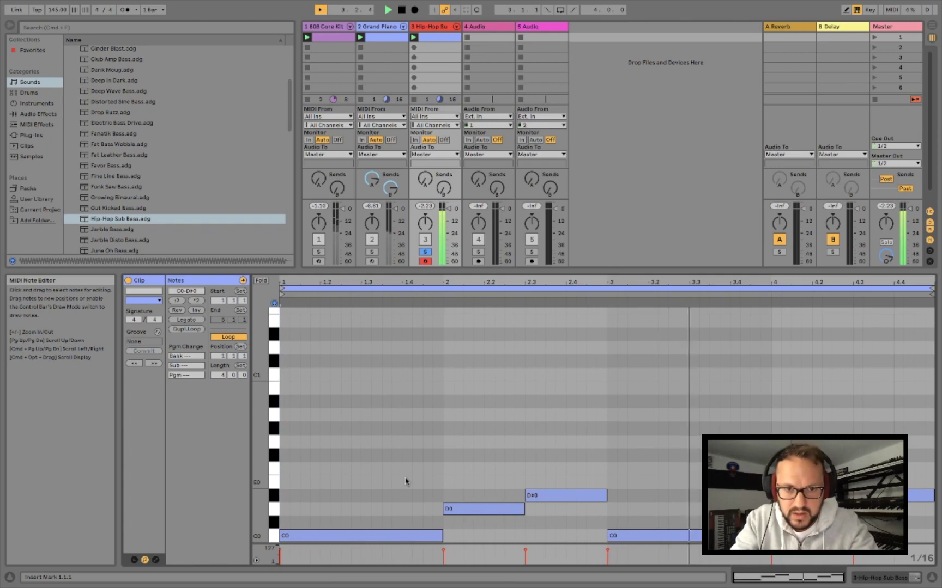
left_click(406, 462)
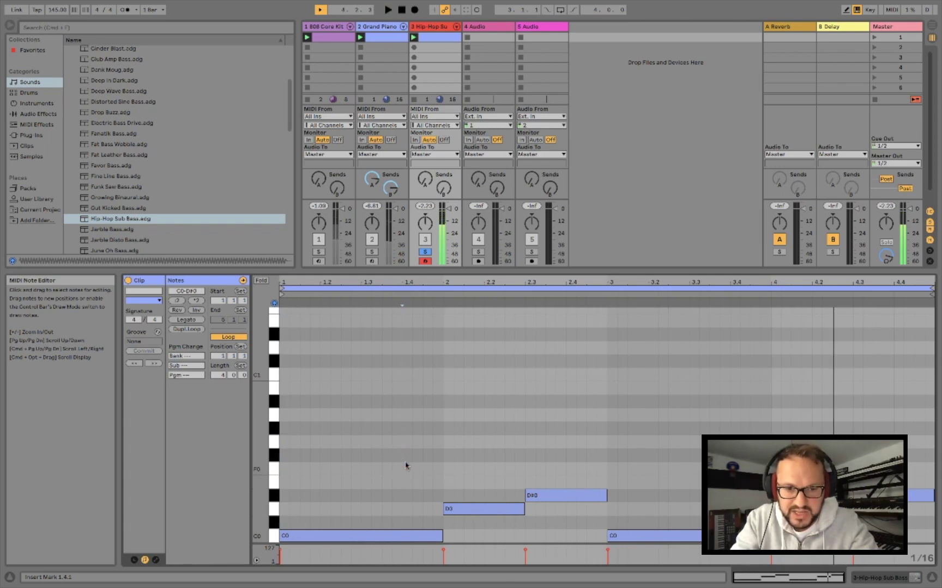
key("super+a")
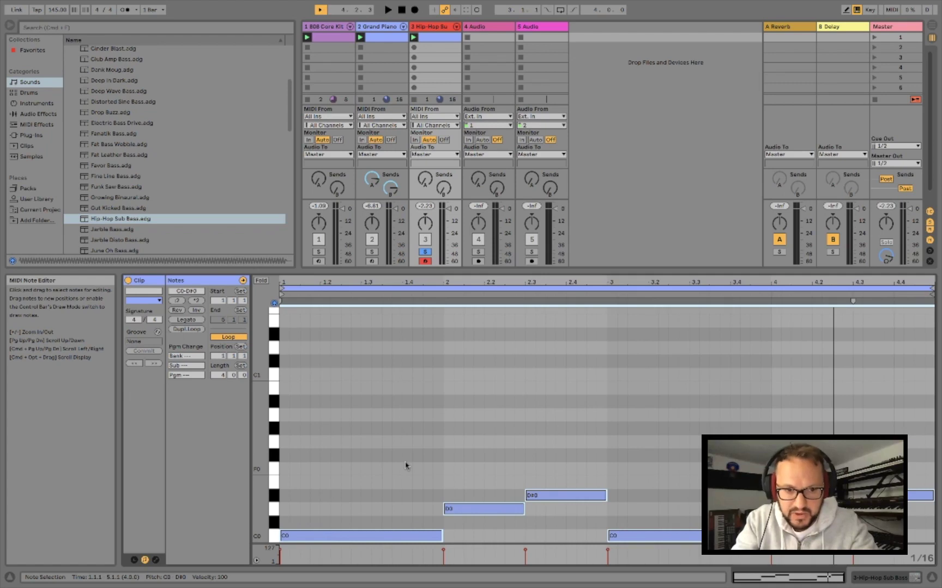
key("shift+Up")
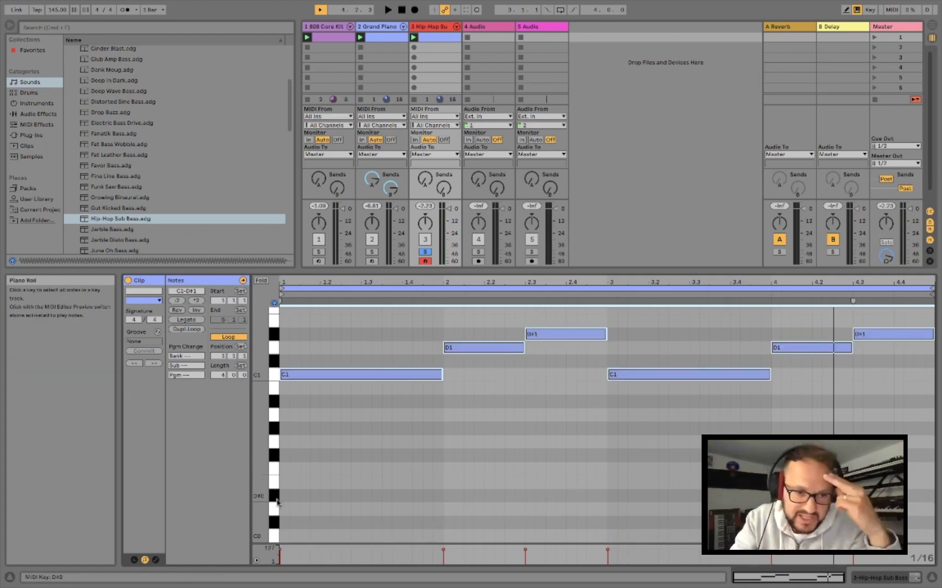
- Audition the C1 and C0 keys in the piano roll to compare the two octaves
left_click(274, 375)
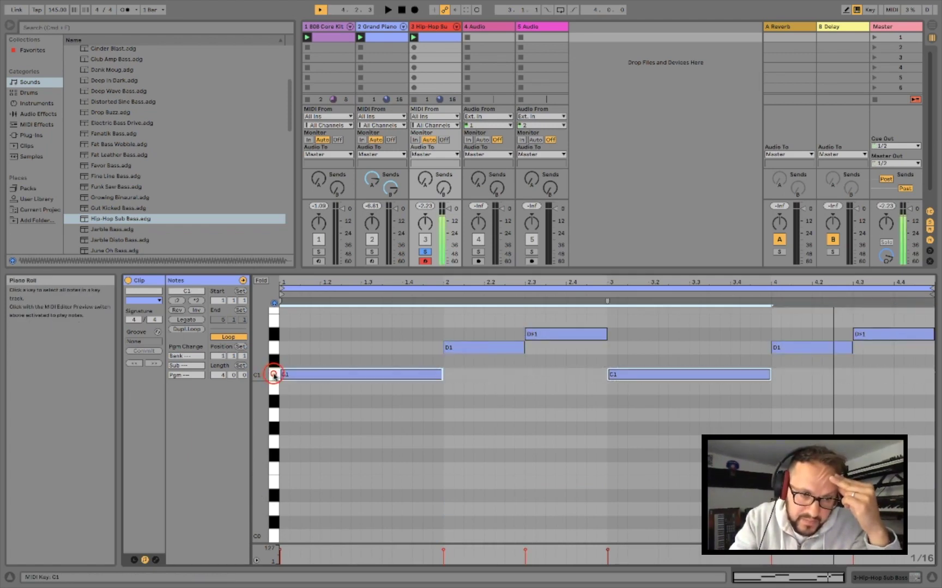
left_click(275, 538)
scroll(276, 375, "up", 10)
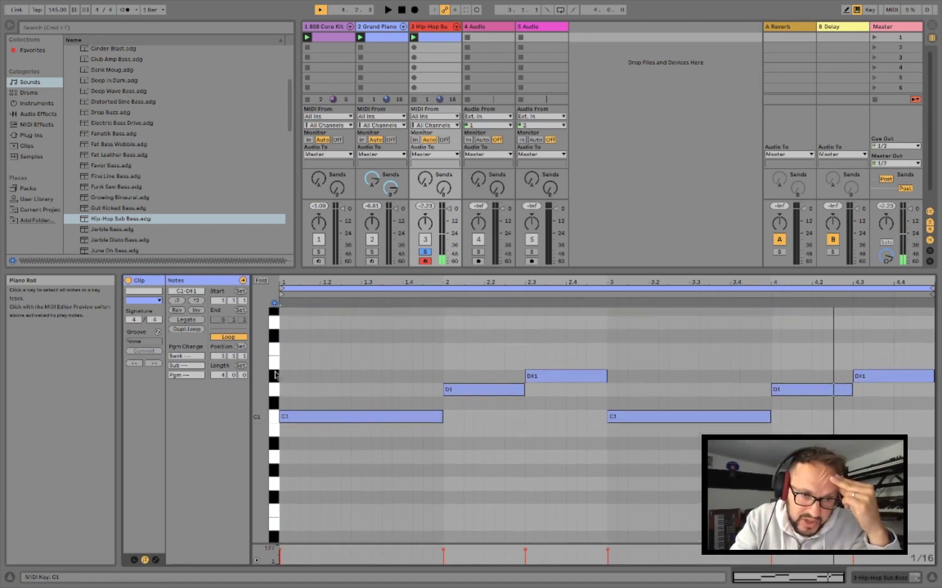
- Play the bass line and turn off solo on the Hip-Hop Sub Bass track to hear it with the drums and piano
left_click(273, 358)
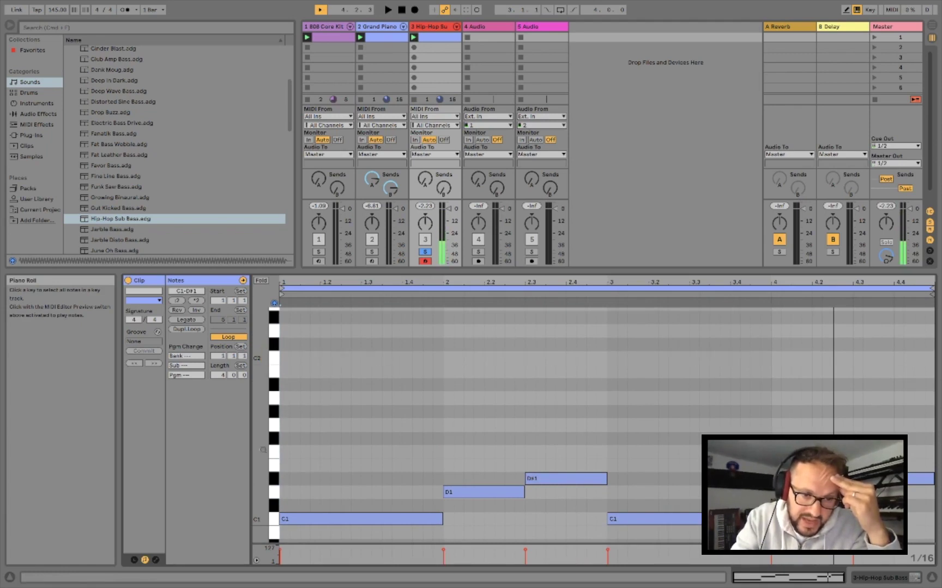
scroll(271, 501, "down", 6)
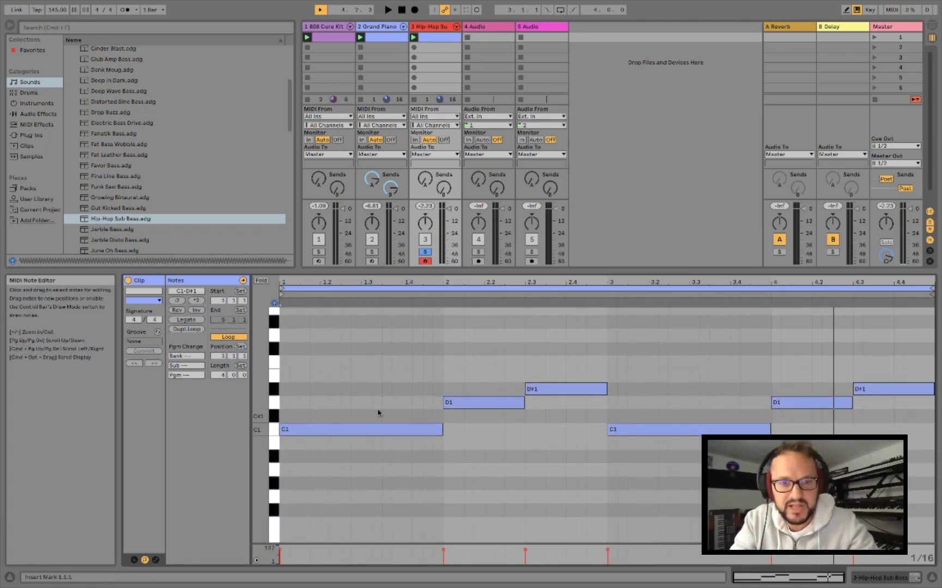
key("space")
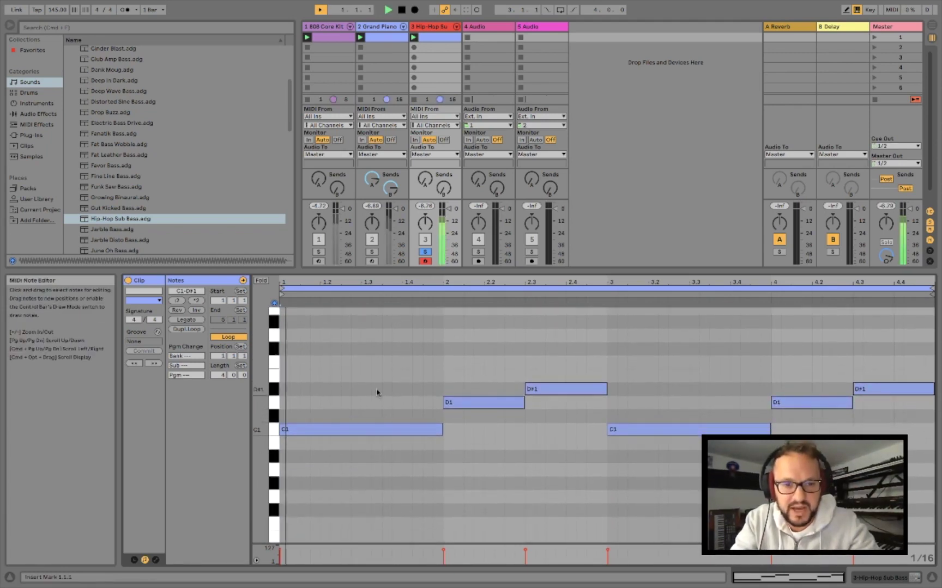
left_click(424, 253)
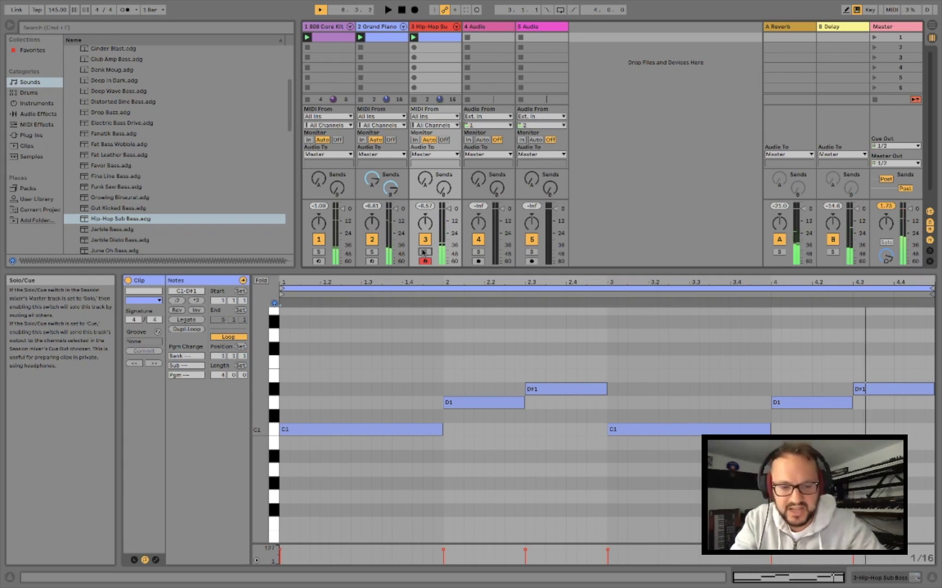
- Show the Hip-Hop Sub Bass track's instrument controls and audition the full beat briefly
left_click(438, 29)
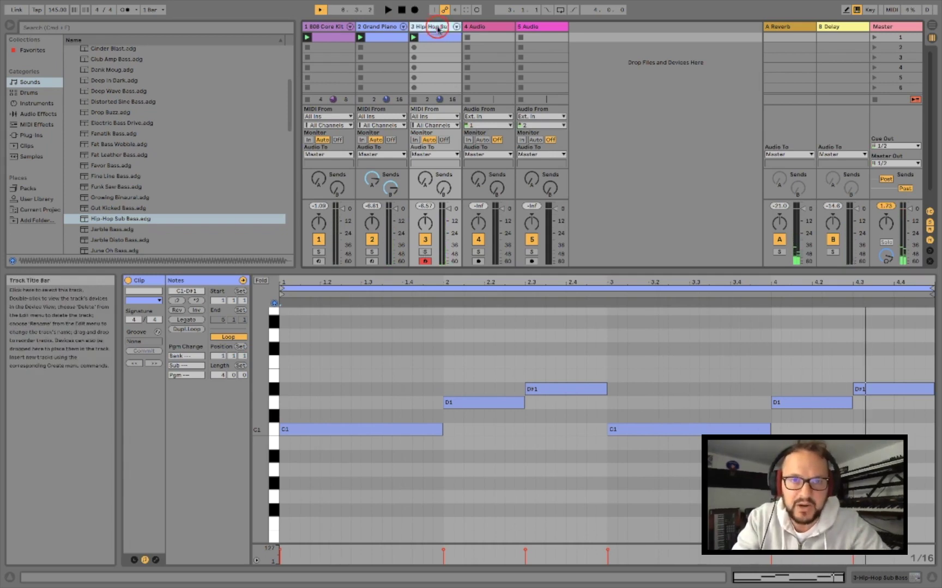
double_click(438, 29)
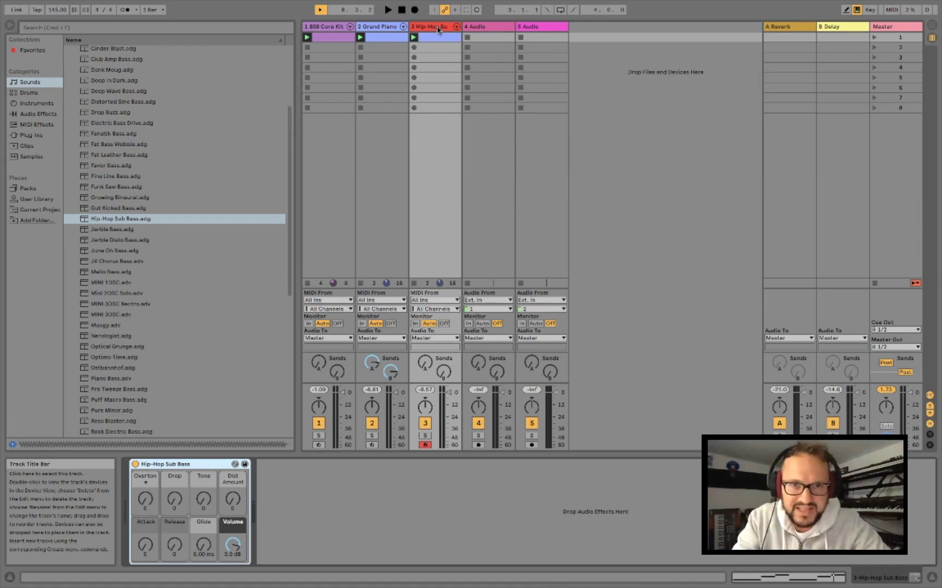
key("space")
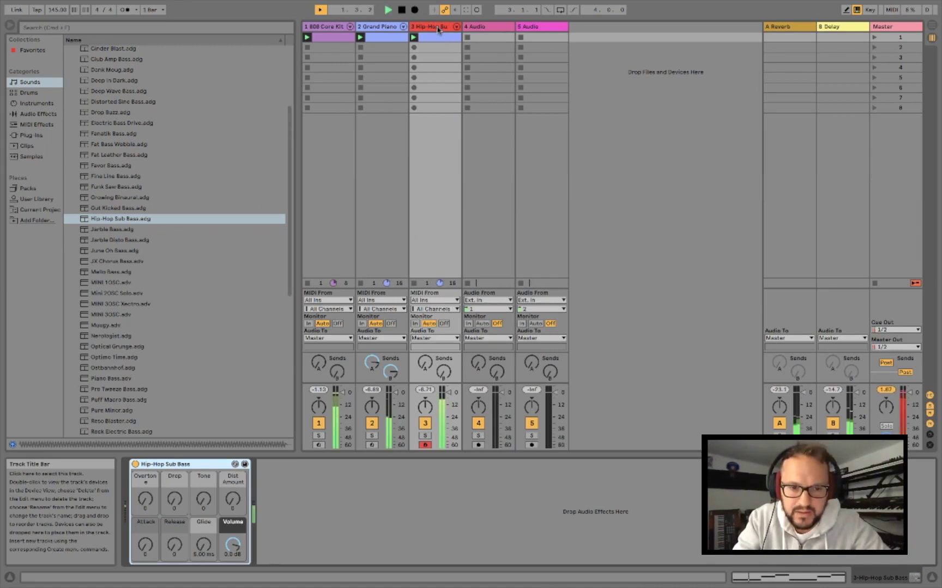
key("space")
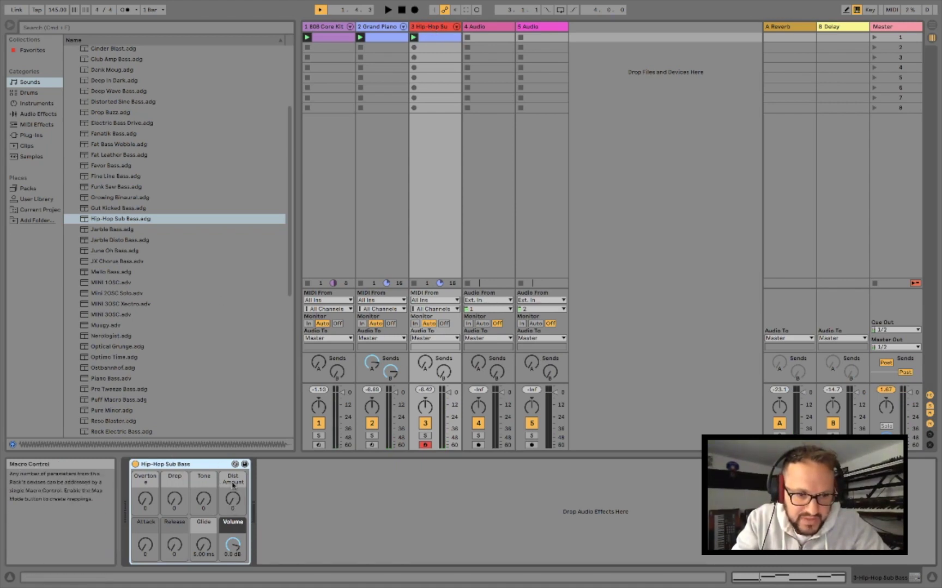
- Set the sub bass instrument's Dist Amount to 78 and Overtone to 91 while the beat plays
left_click(232, 501)
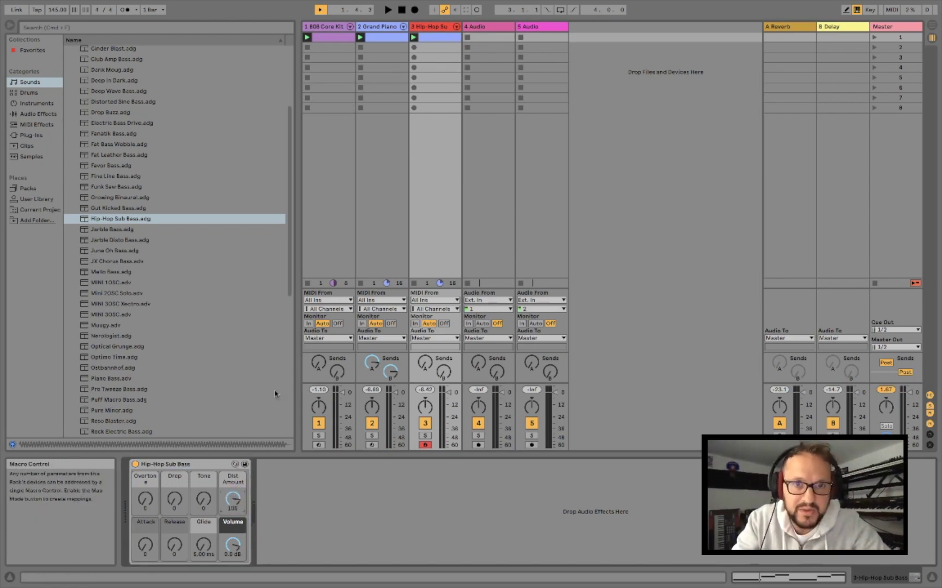
key("space")
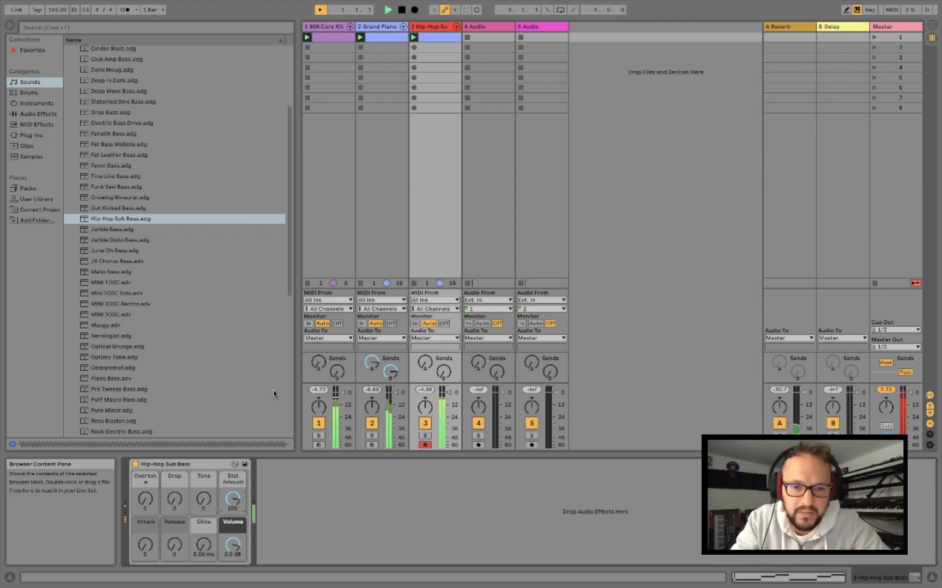
left_click_drag(232, 499, 232, 511)
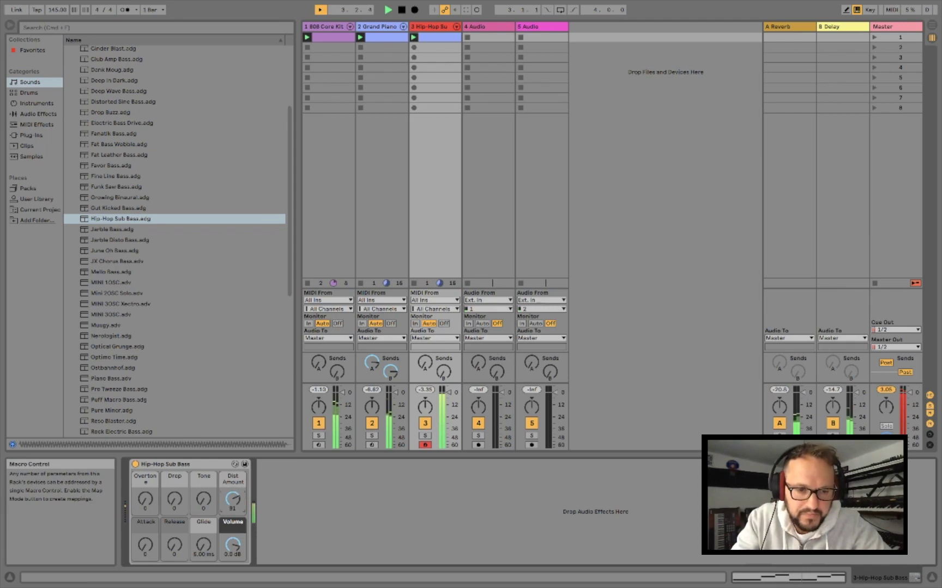
mouse_move(145, 499)
left_mouse_down()
mouse_move(145, 490)
mouse_move(145, 504)
left_mouse_up()
left_click(204, 546)
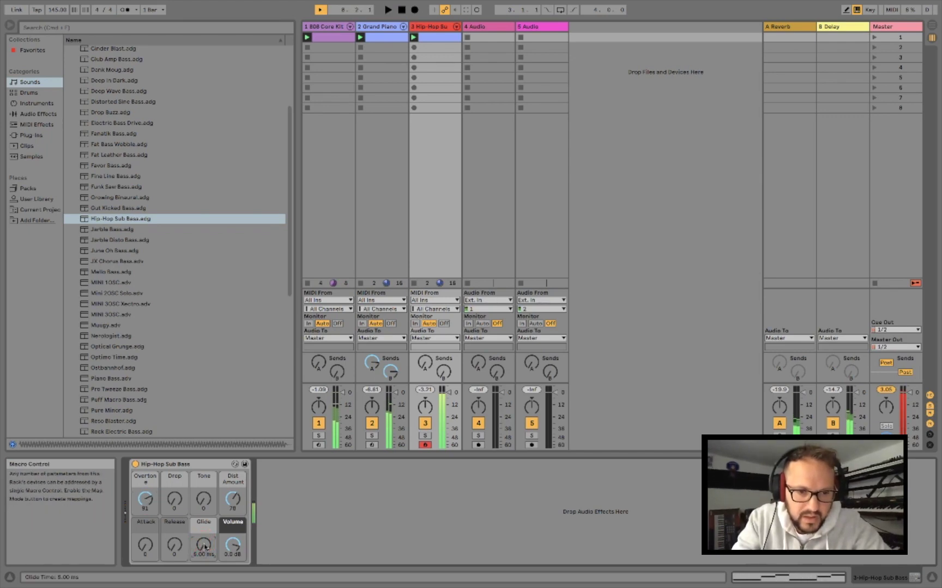
- Reopen the bass clip's notes and play the full beat to check the adjusted bass sound, and stop playback
left_click(435, 38)
left_click(434, 39)
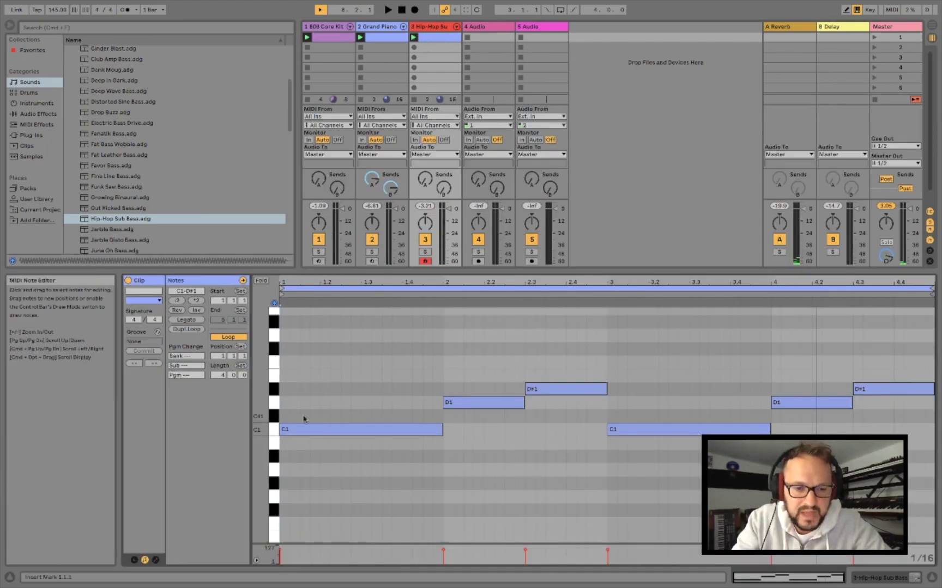
left_click(255, 560)
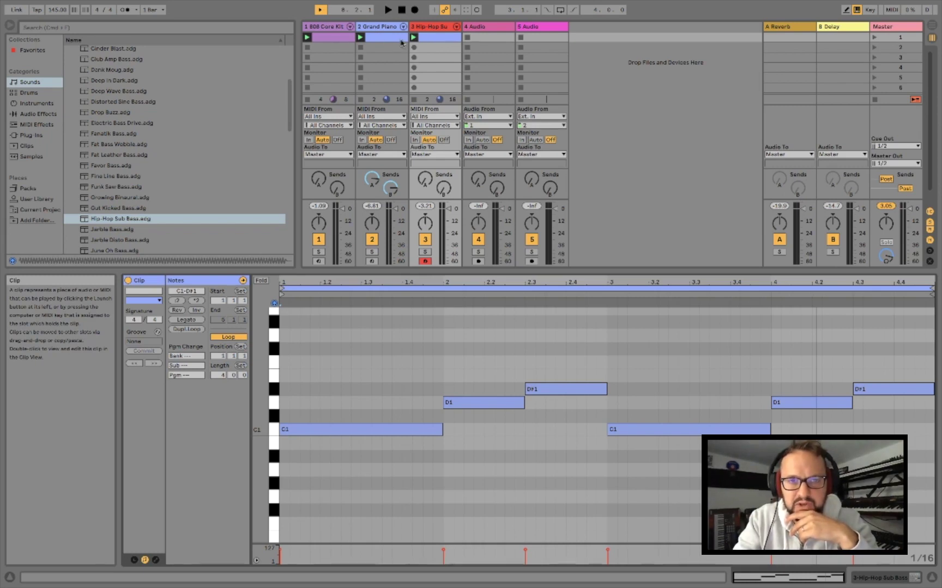
left_click(387, 10)
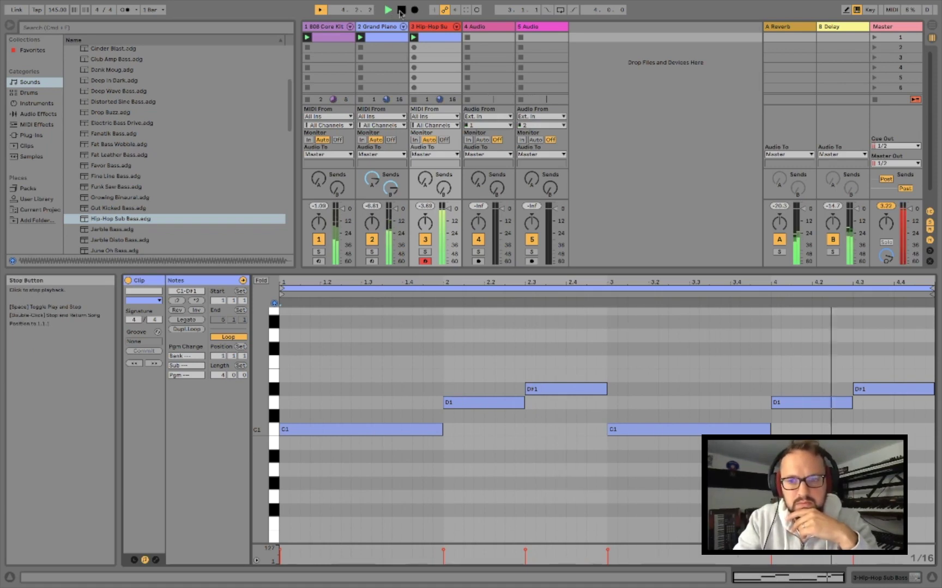
left_click(400, 10)
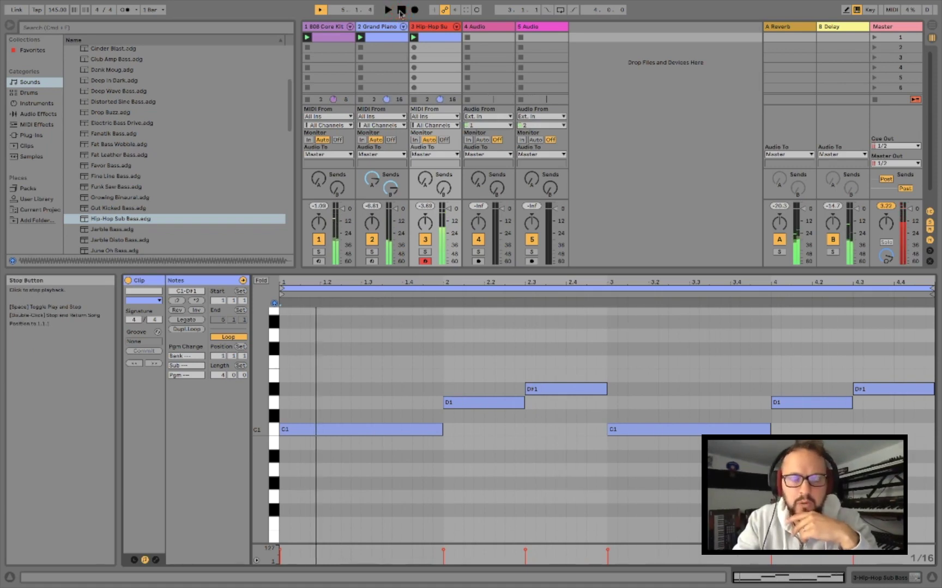